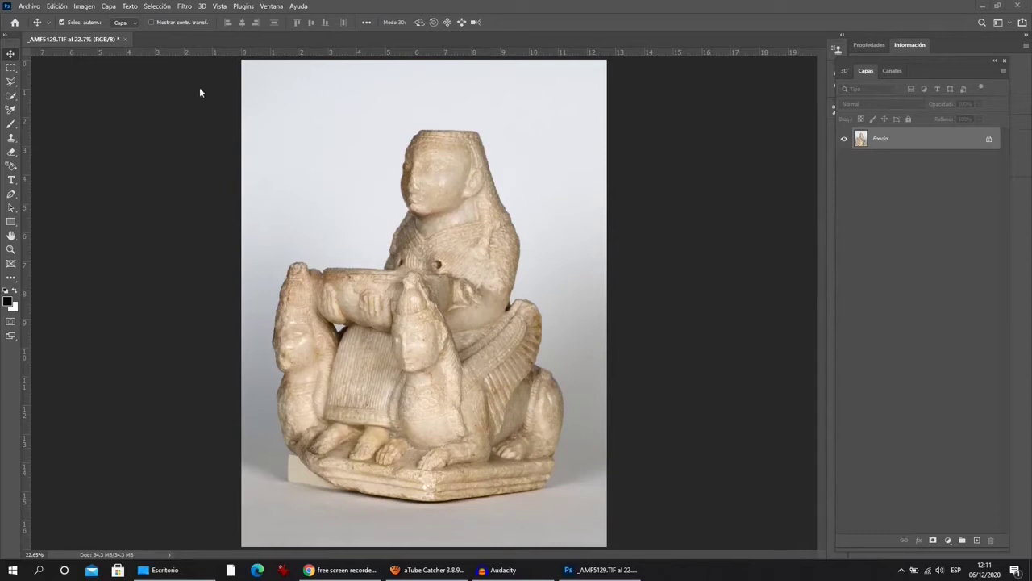
# Use Selección > Sujeto to select the statue against its grey backdrop.
pyautogui.click(159, 7)
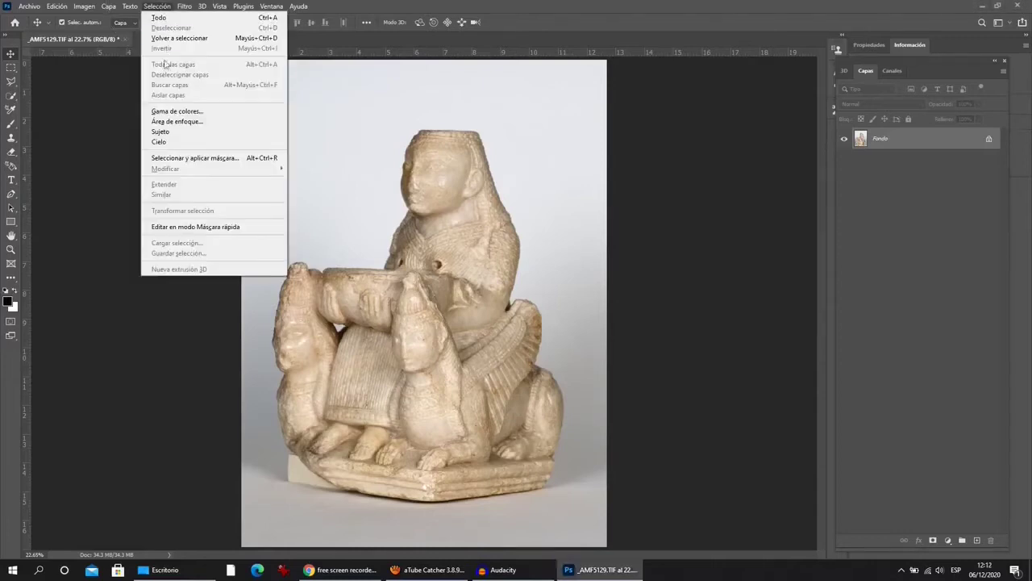
pyautogui.click(165, 132)
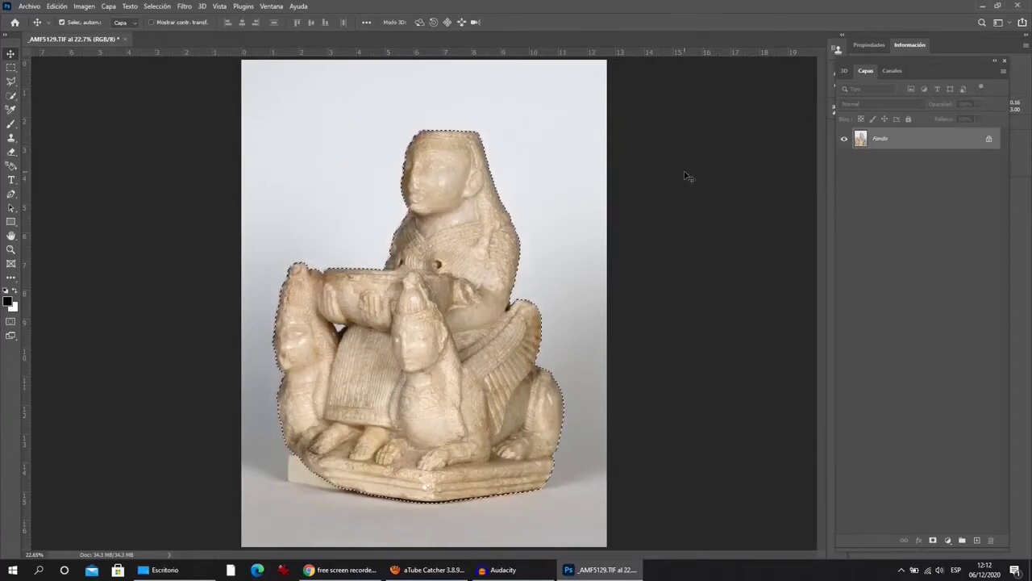
# Save the statue selection as a new alpha channel, Alfa 1, in the Canales panel.
pyautogui.click(896, 70)
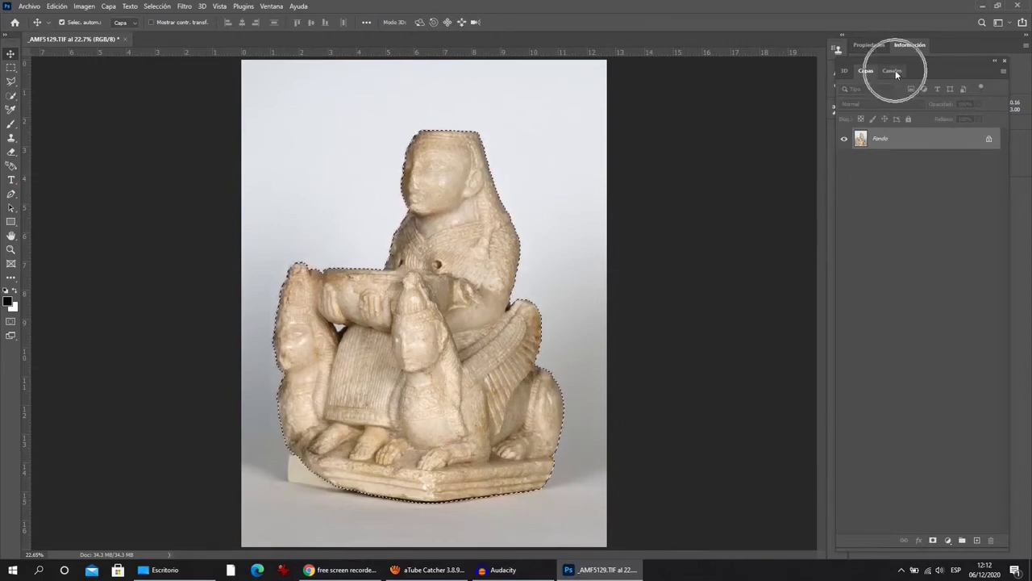
pyautogui.click(895, 71)
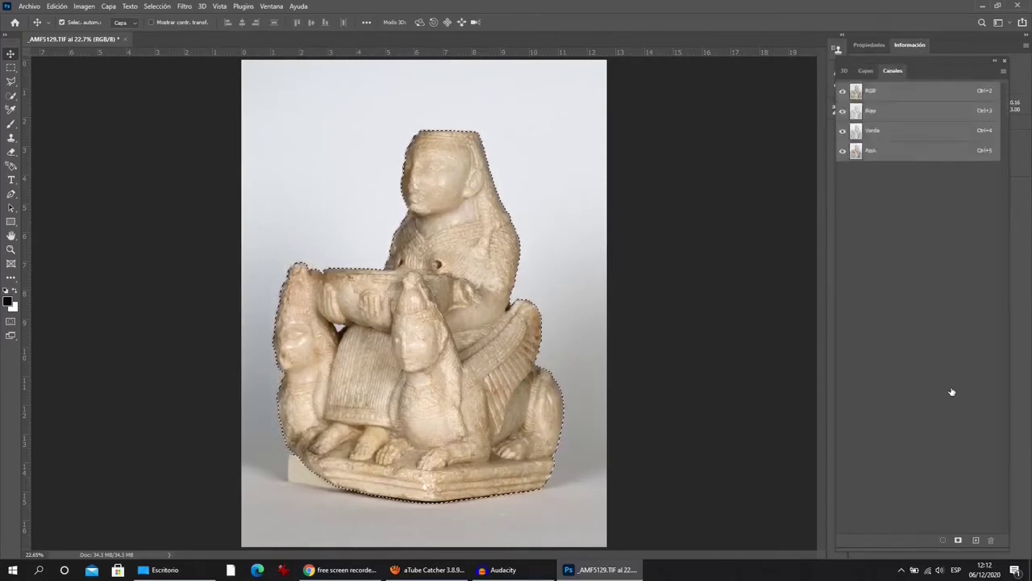
pyautogui.click(959, 540)
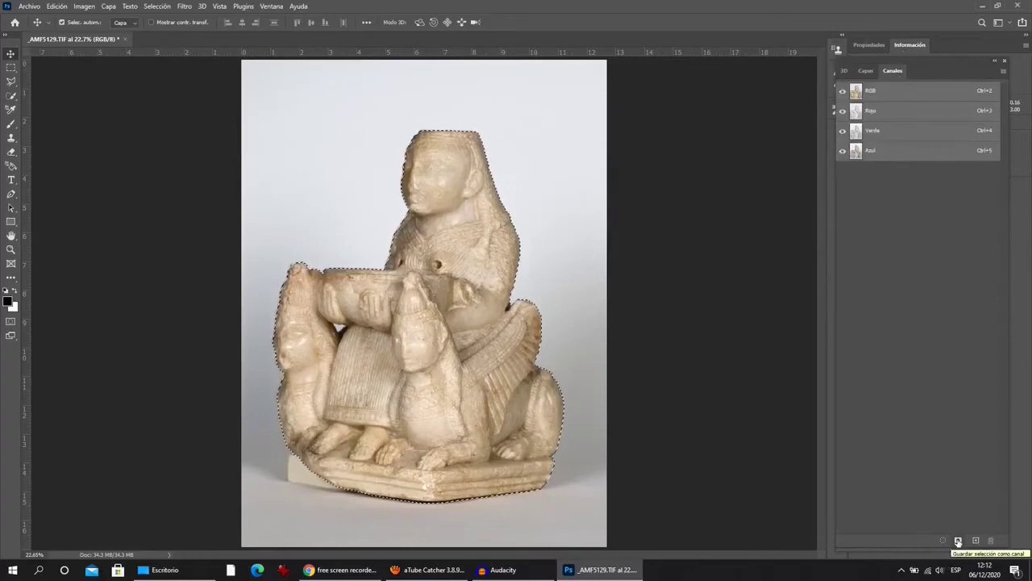
pyautogui.click(958, 541)
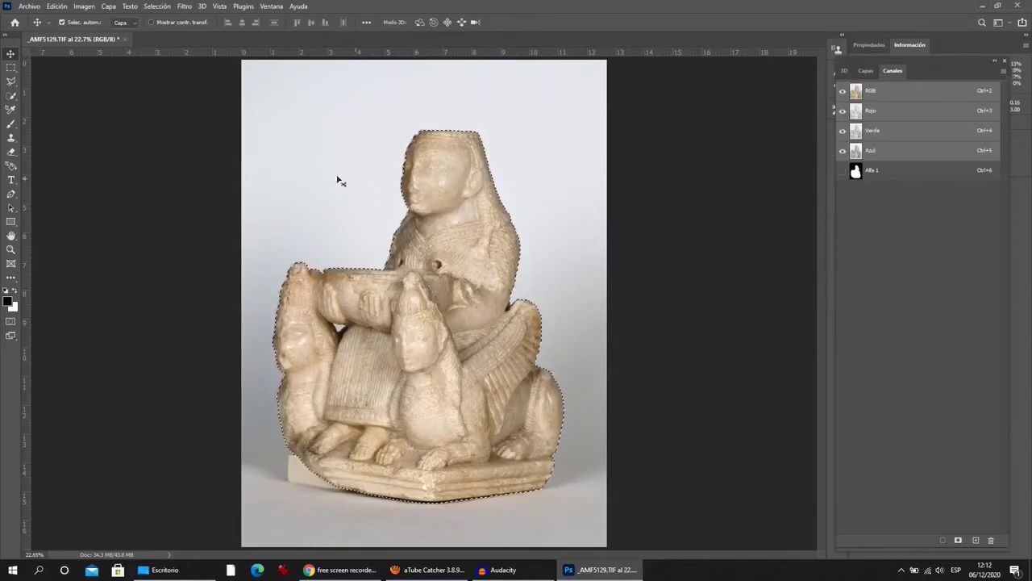
# Save the image as TIFF _AMF5129.TIF with Canales alfa included.
pyautogui.click(30, 7)
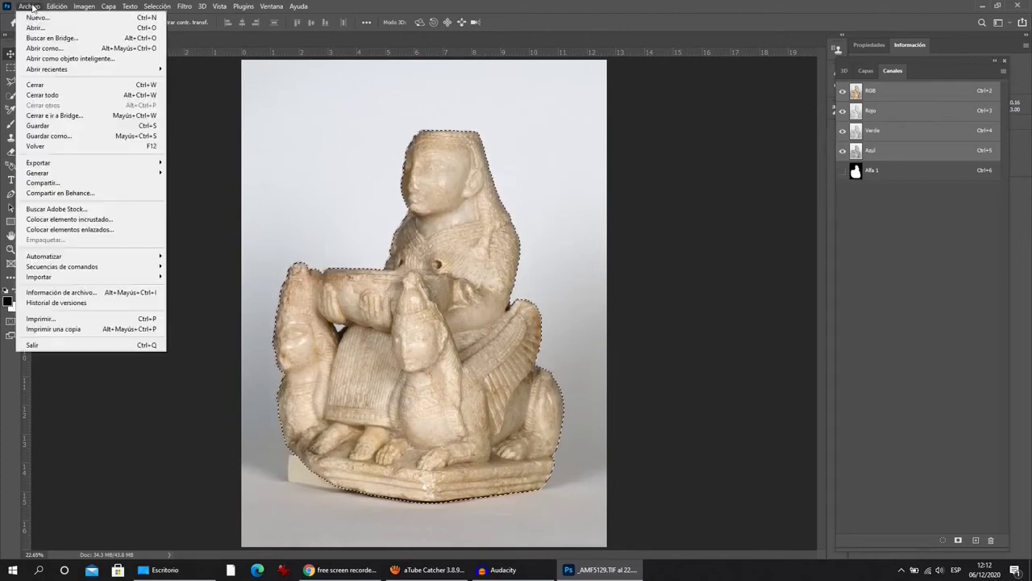
pyautogui.click(61, 137)
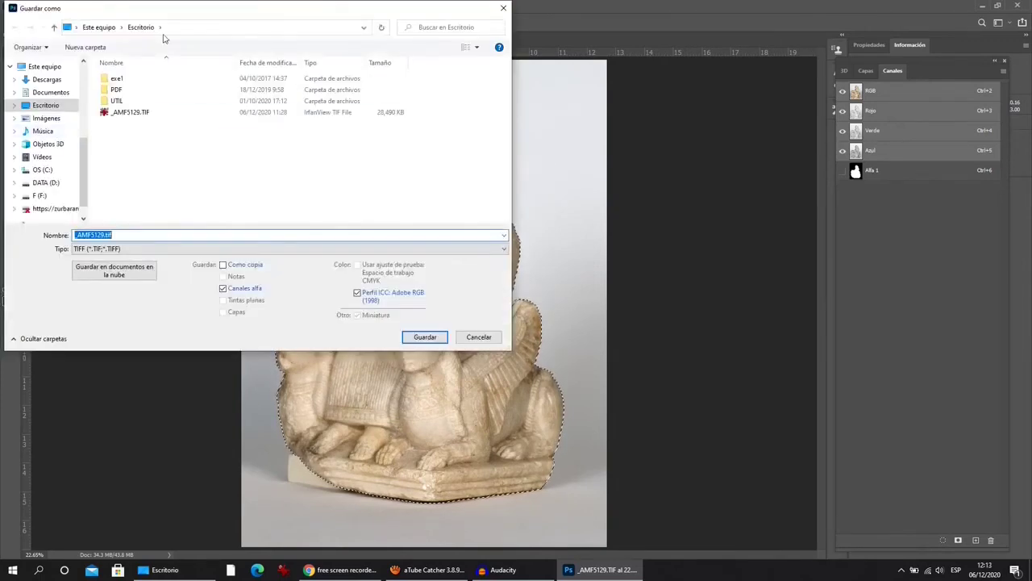
pyautogui.moveTo(173, 9); pyautogui.dragTo(438, 116)
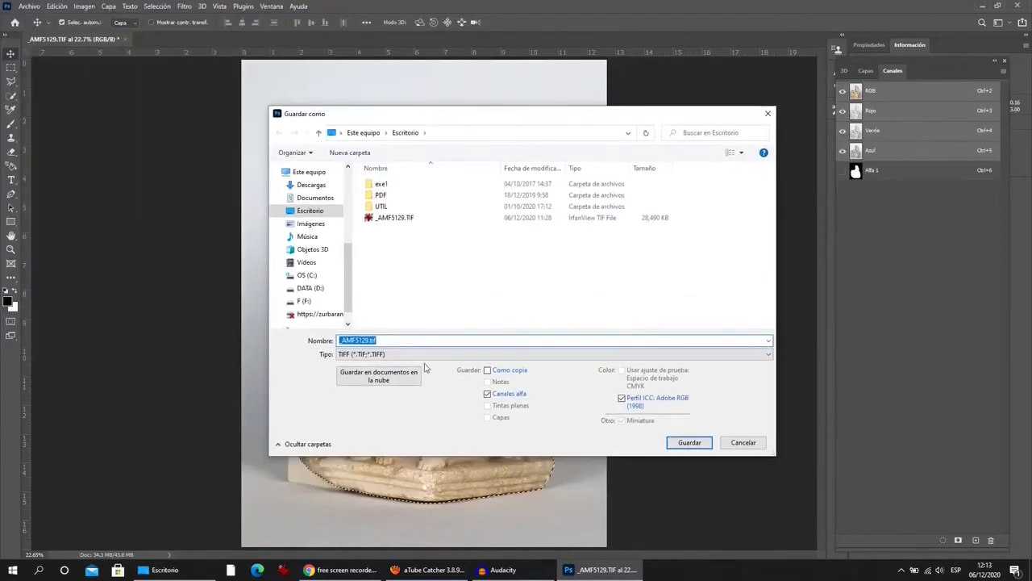
pyautogui.click(488, 394)
pyautogui.click(488, 394)
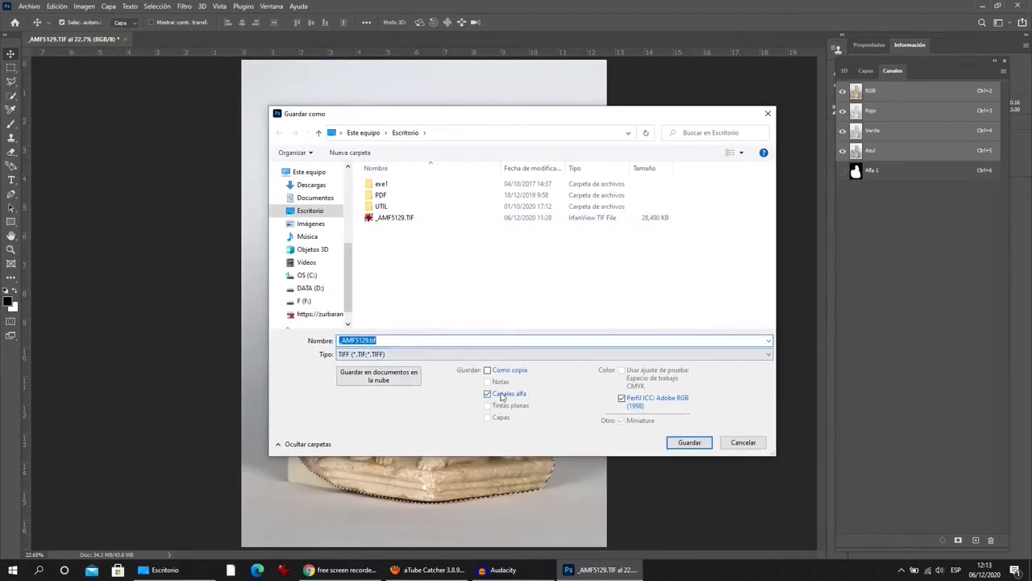
pyautogui.click(687, 441)
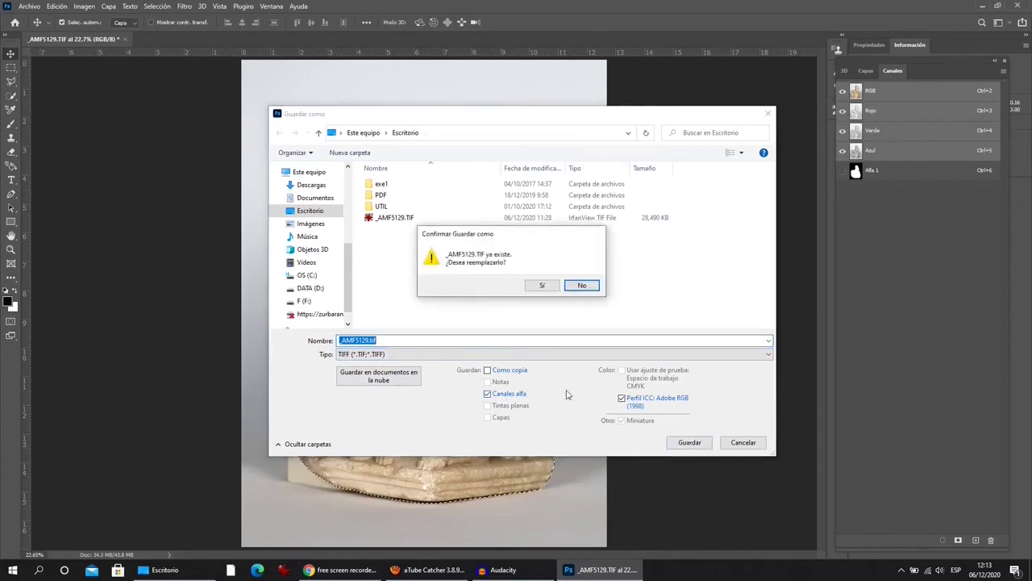
# Replace the existing _AMF5129.TIF and accept LZW compression in Opciones TIFF.
pyautogui.click(542, 287)
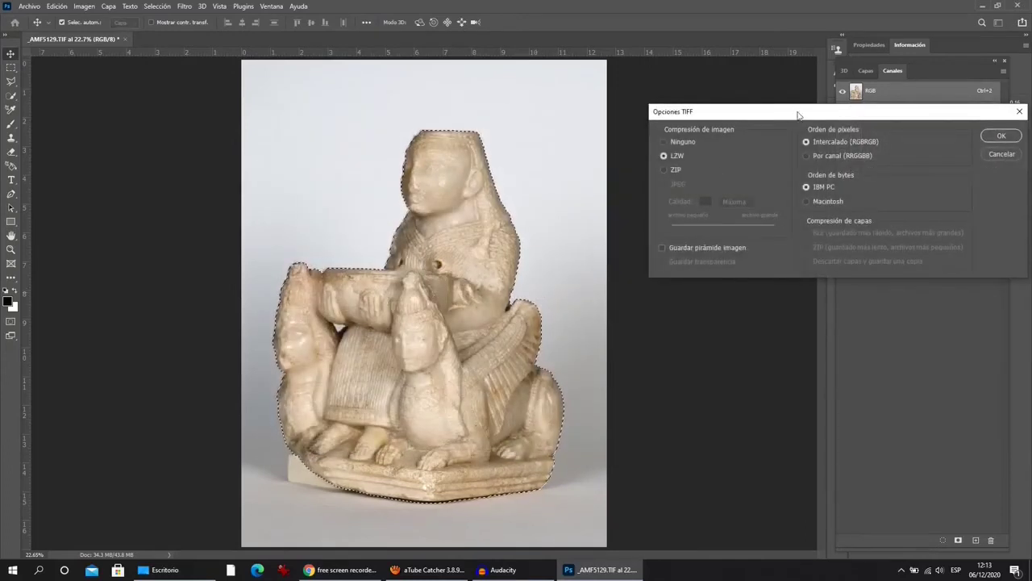
pyautogui.moveTo(797, 116); pyautogui.dragTo(487, 129)
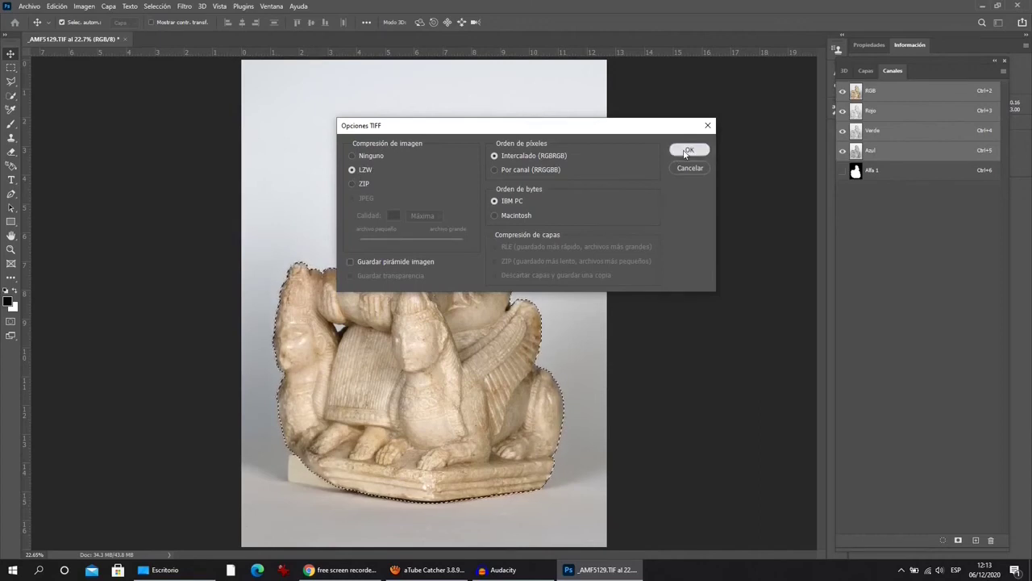
pyautogui.click(684, 152)
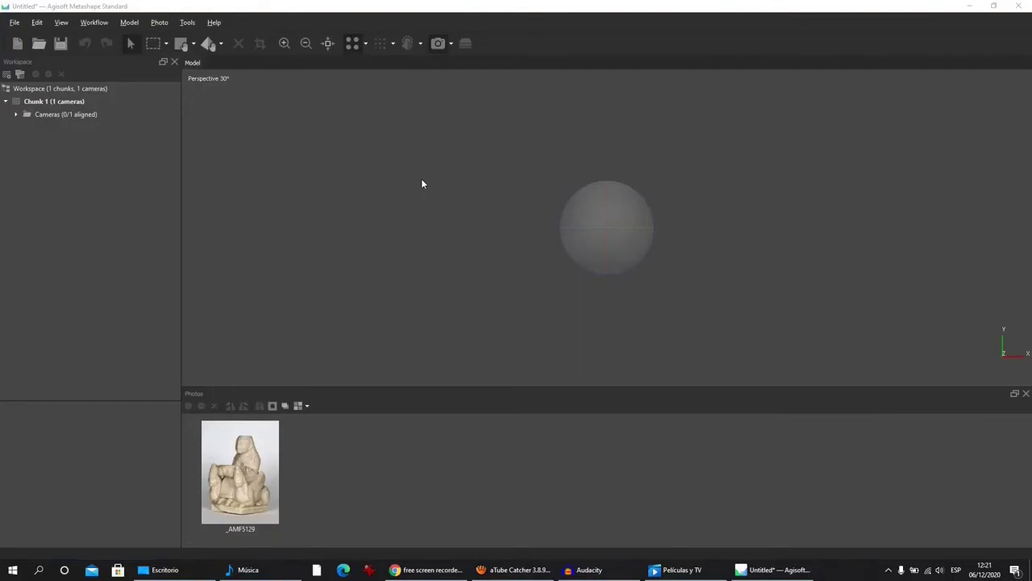
pyautogui.click(95, 23)
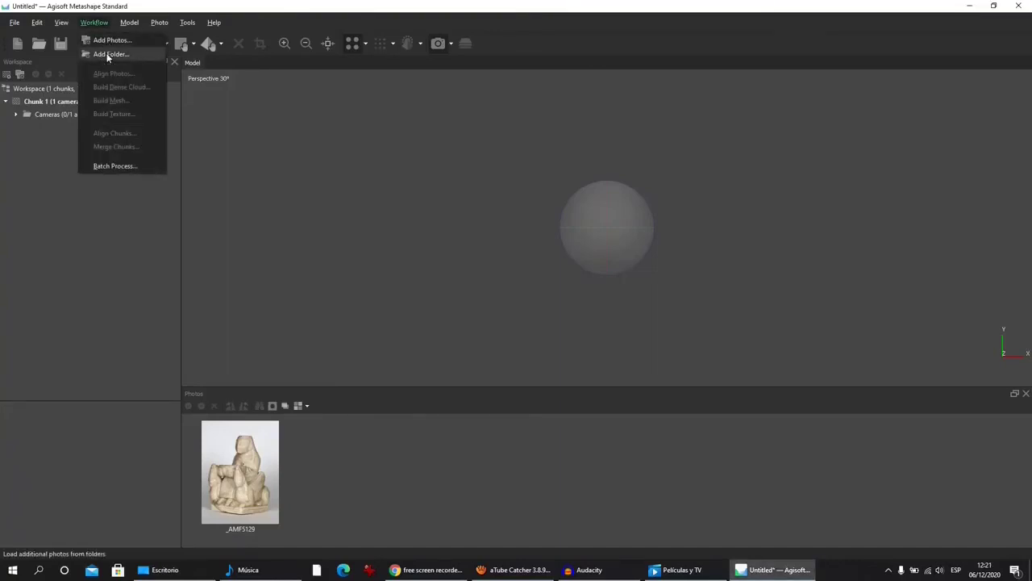
pyautogui.click(342, 451)
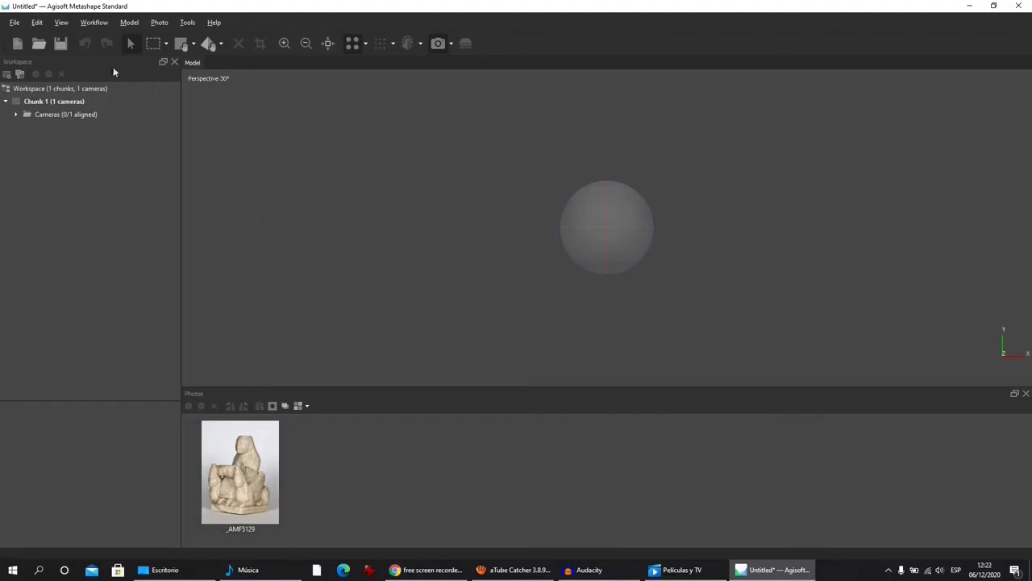
# Import masks using From Alpha, Replacement operation, applied to all cameras.
pyautogui.click(16, 24)
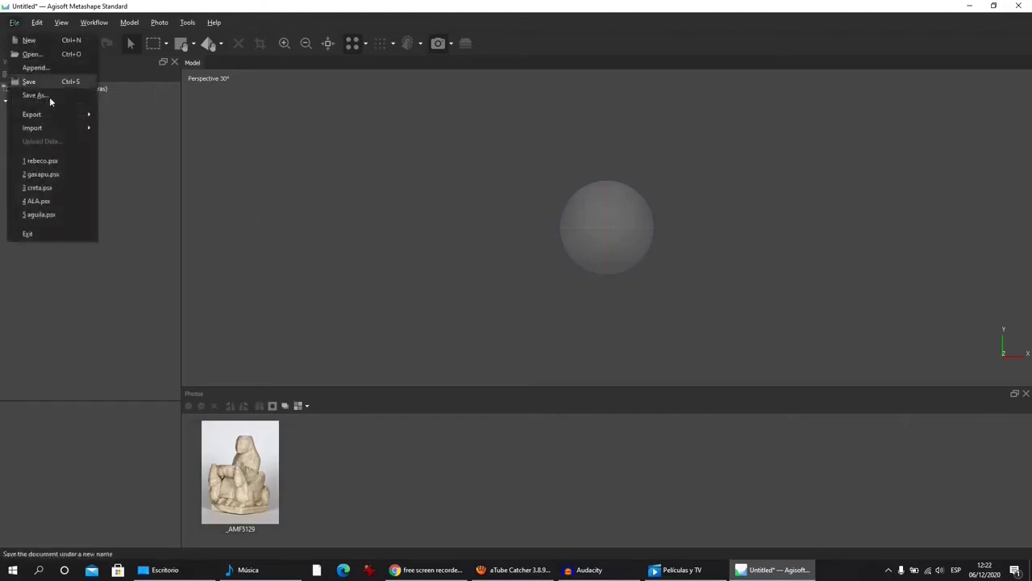
pyautogui.moveTo(32, 128)
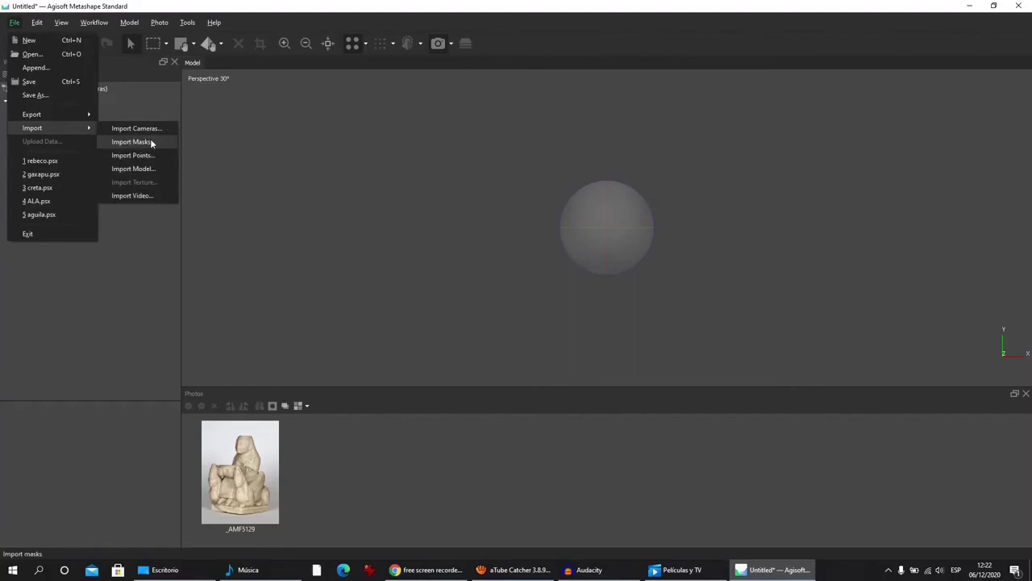
pyautogui.click(150, 142)
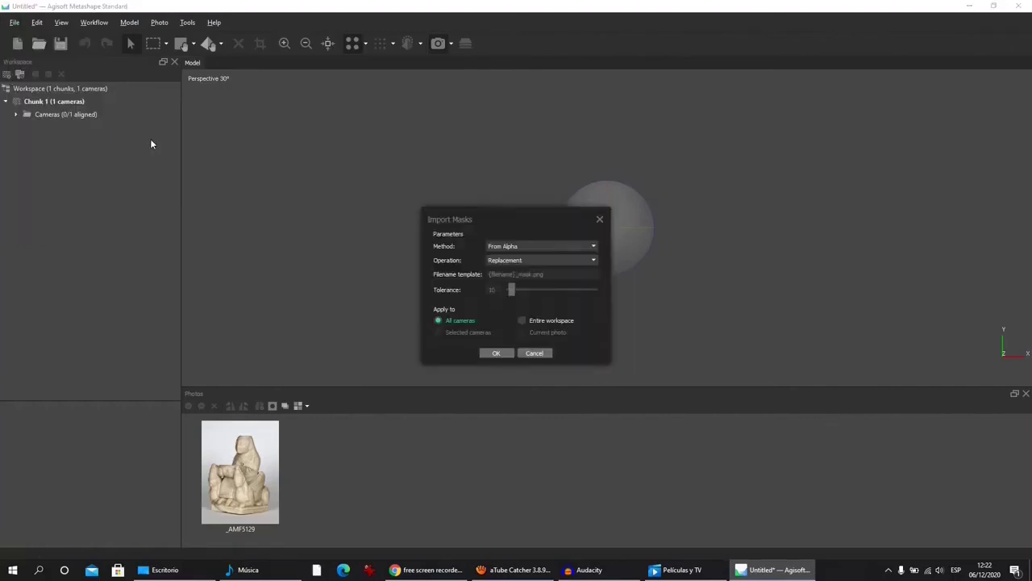
pyautogui.click(520, 246)
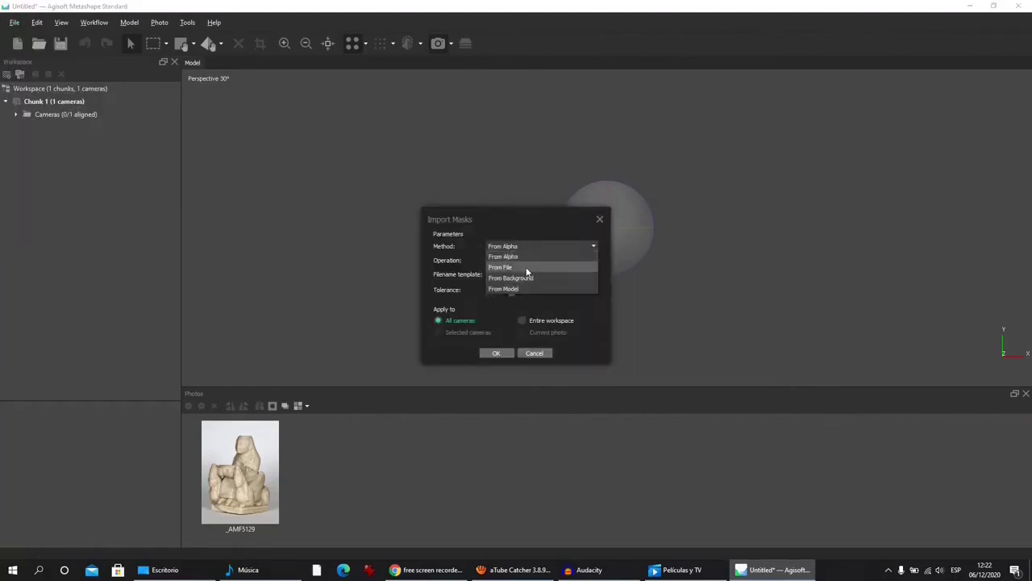
pyautogui.click(518, 255)
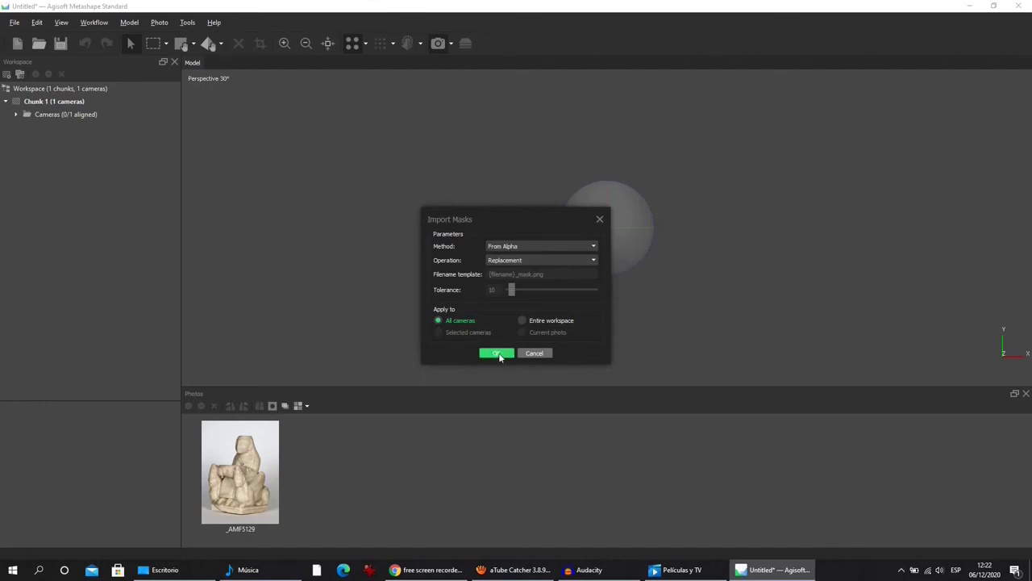
pyautogui.click(498, 354)
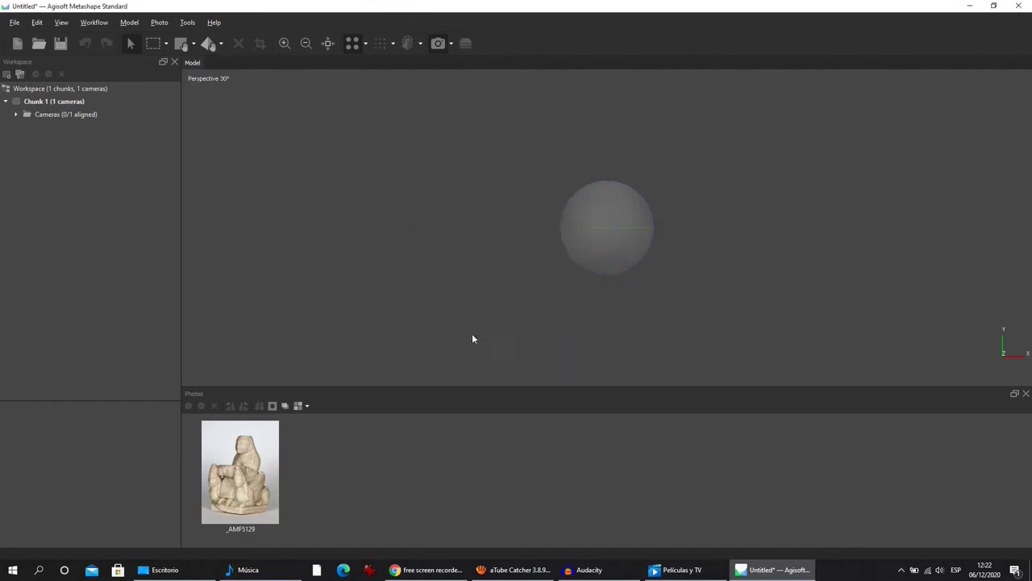